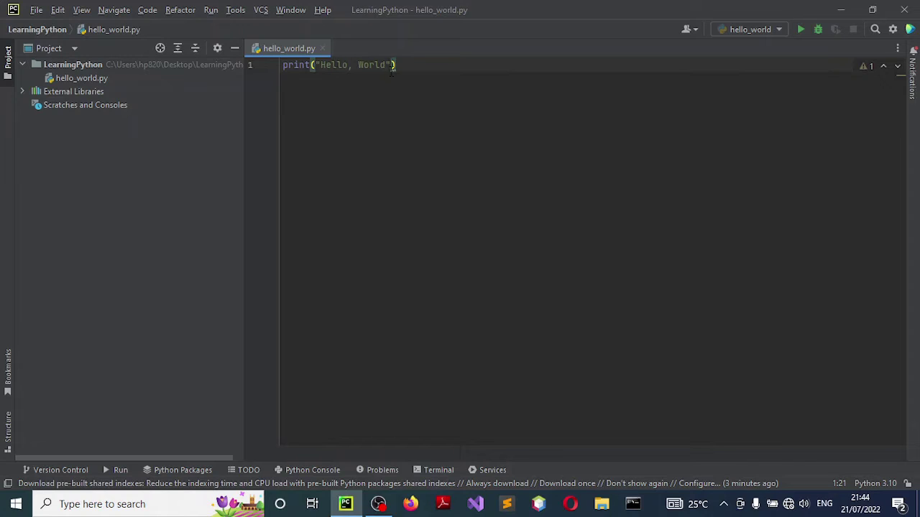
click(416, 64)
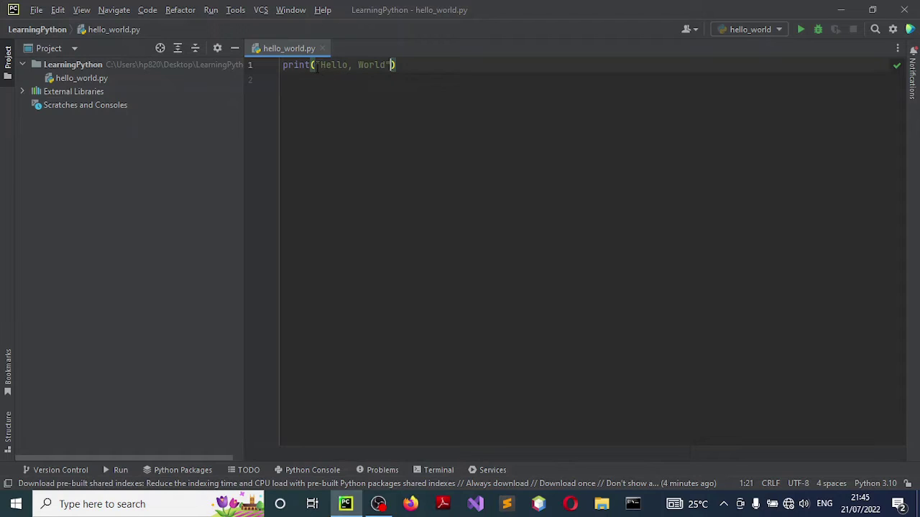
drag(315, 65, 392, 64)
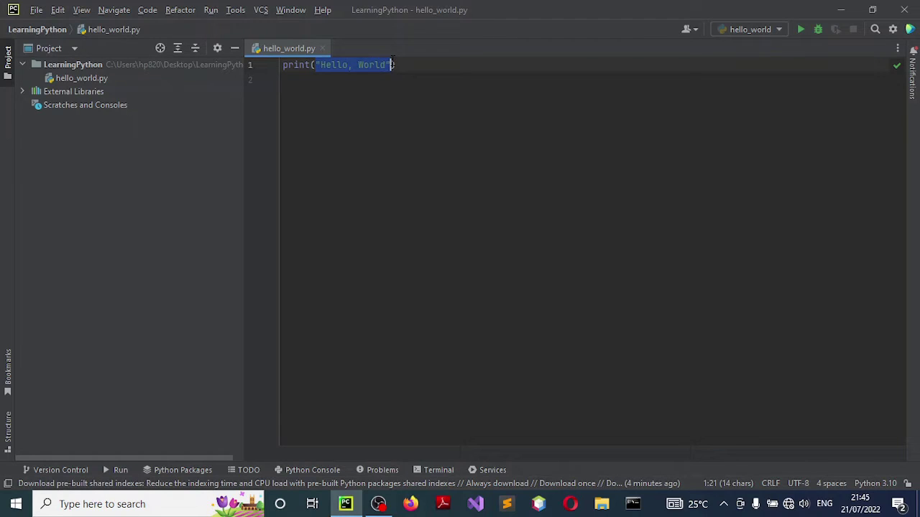
click(565, 115)
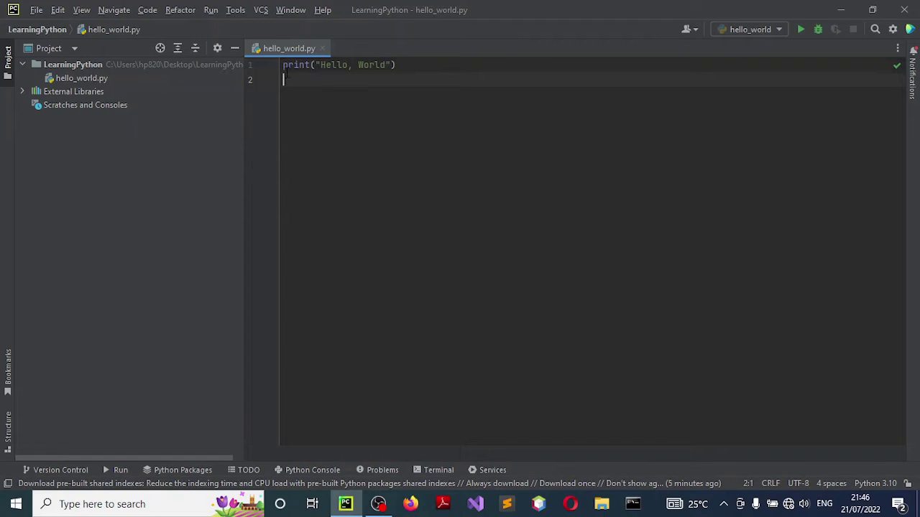
drag(282, 66, 397, 65)
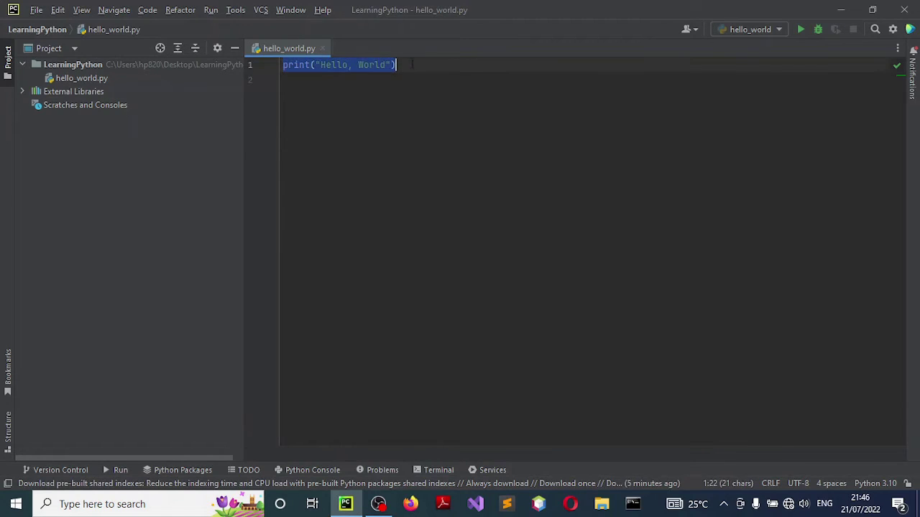
click(442, 64)
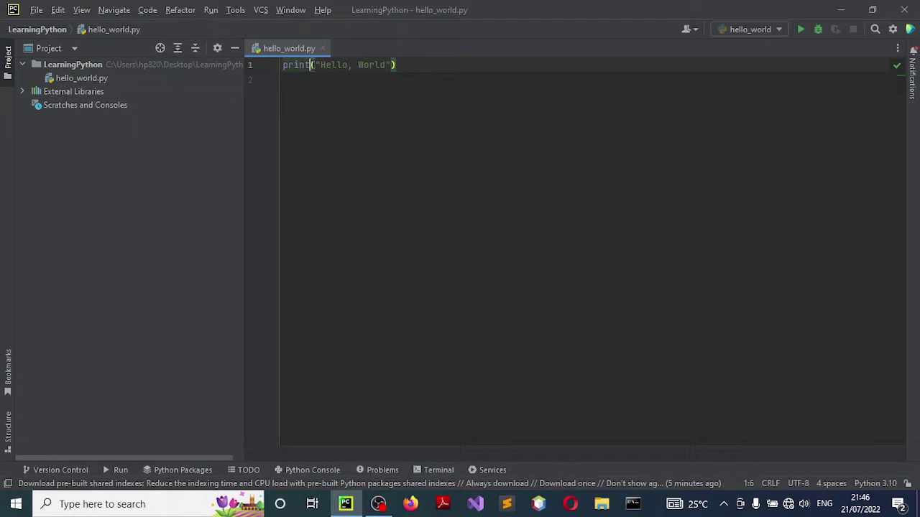
mouse_move(314, 64)
mouse_down()
mouse_move(371, 65)
mouse_move(314, 65)
mouse_up()
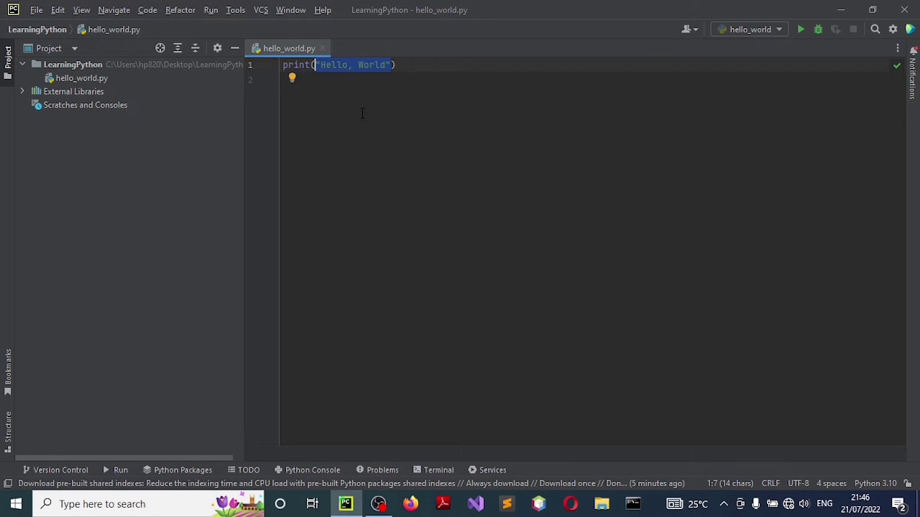
Step: Run 'hello_world' and highlight the Hello, World output line in the Run console
click(800, 29)
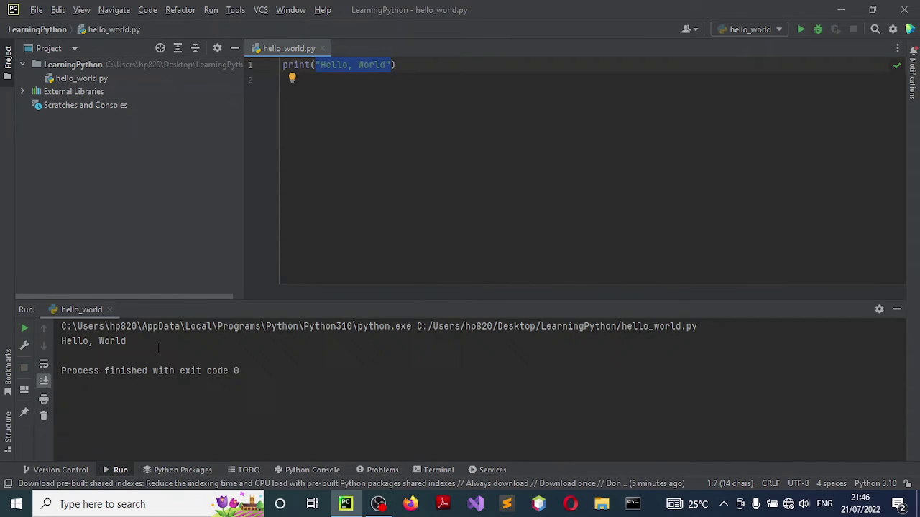
drag(126, 341, 53, 345)
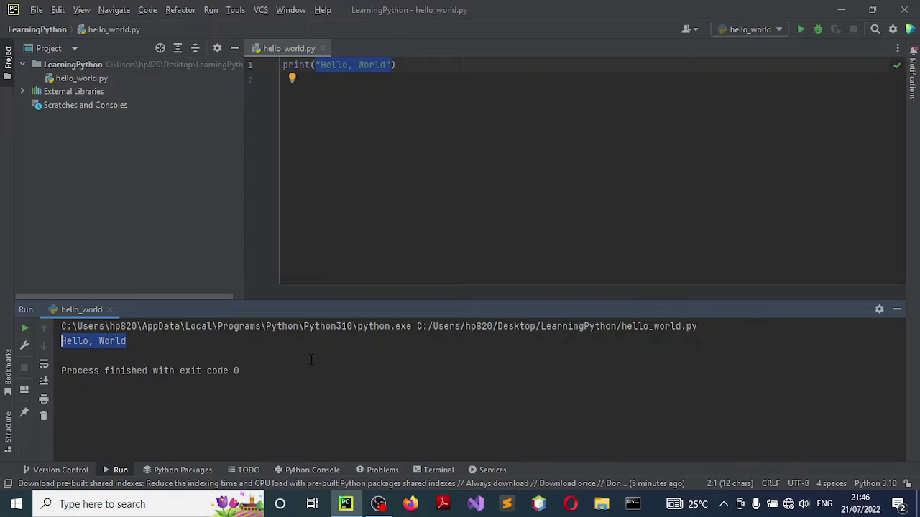
click(430, 80)
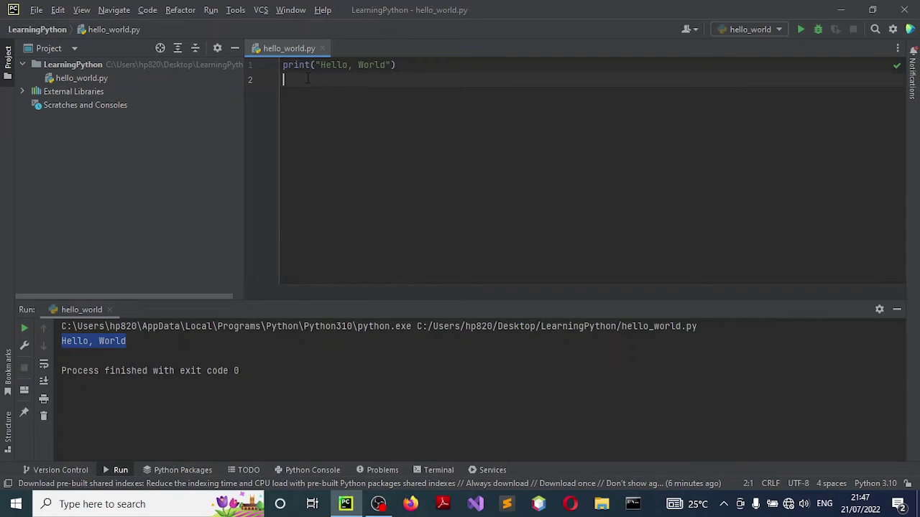
drag(308, 79, 398, 65)
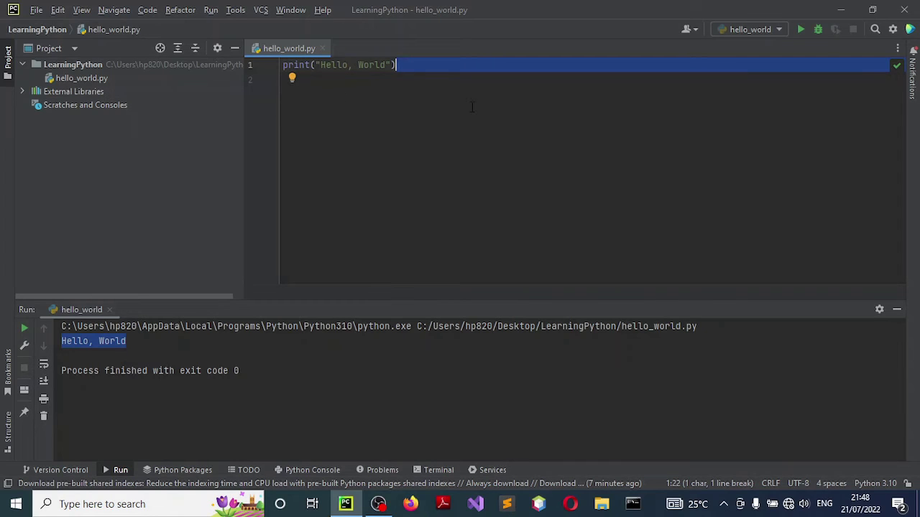
click(470, 66)
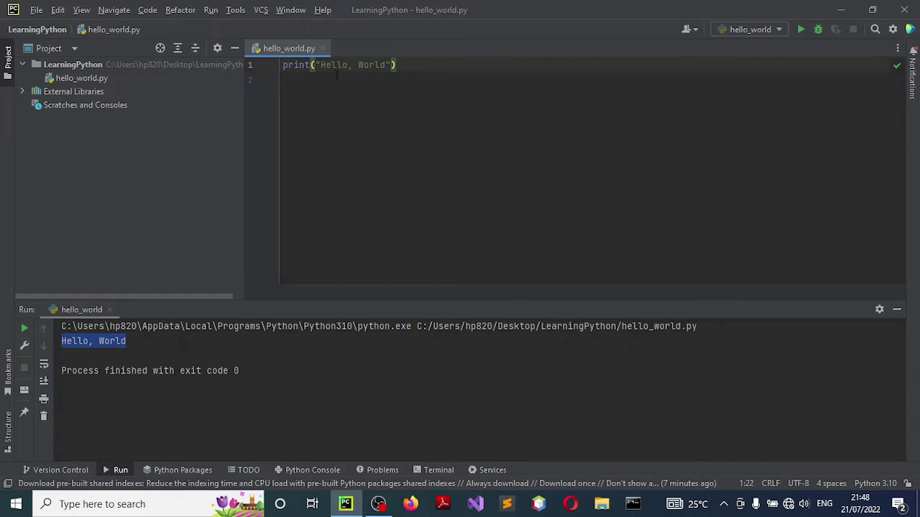
drag(314, 65, 391, 65)
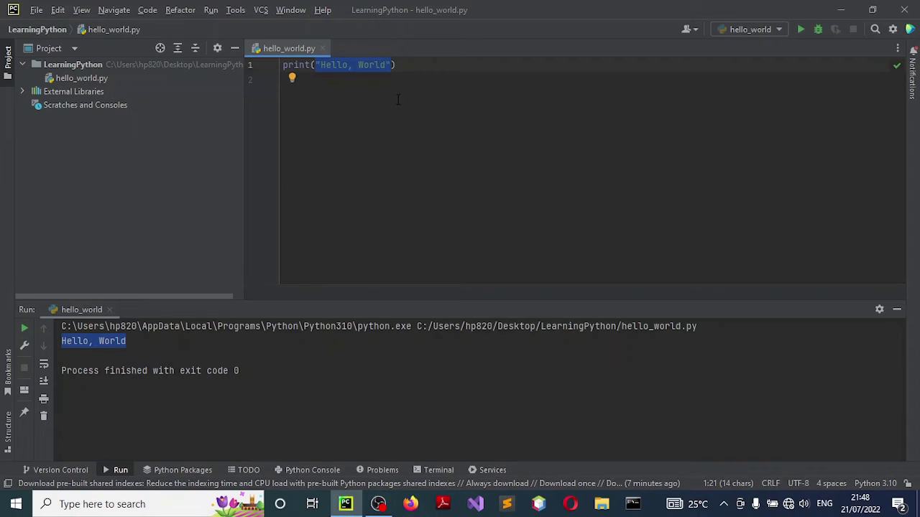
click(417, 66)
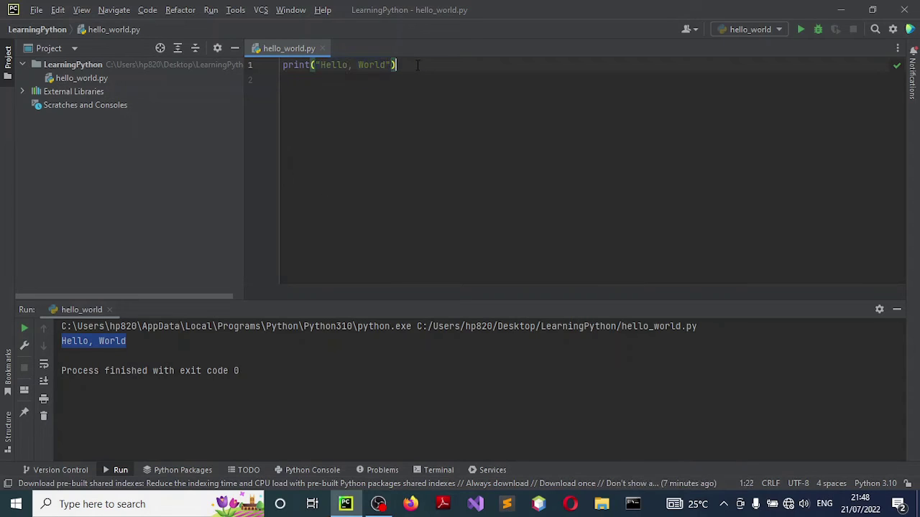